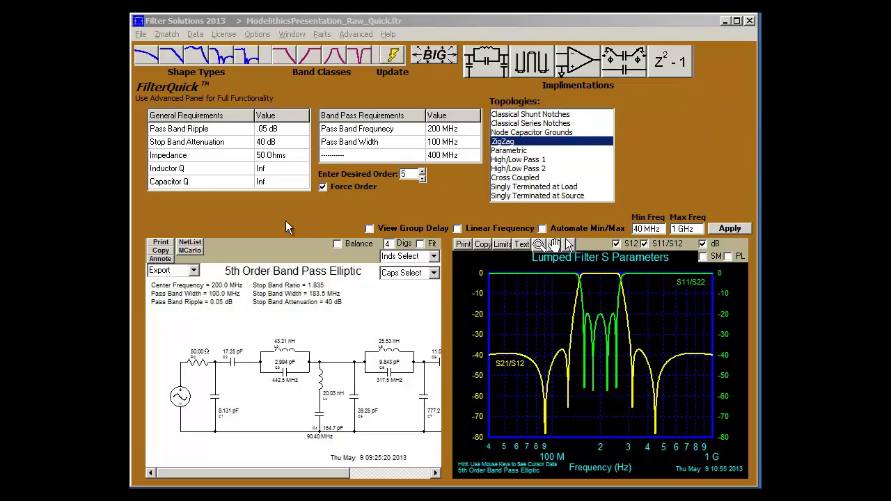
- In the AWR export setup, choose Modelithics CLR part models
left_click(420, 244)
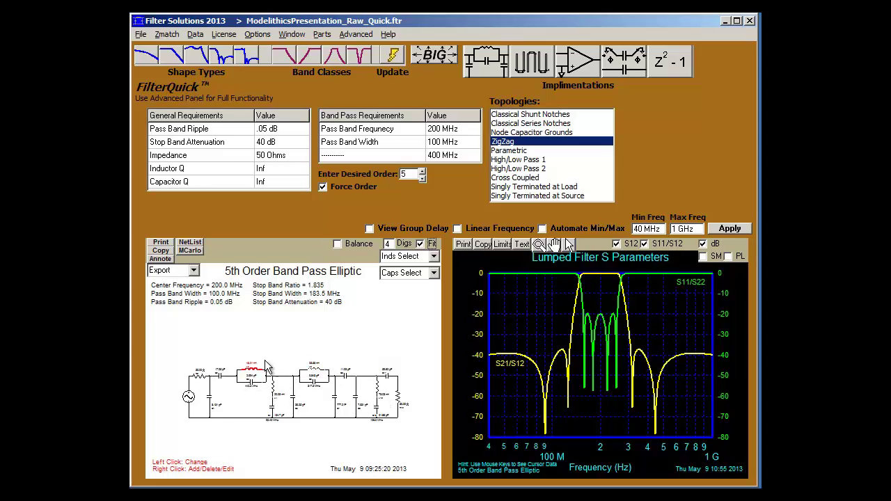
left_click(419, 244)
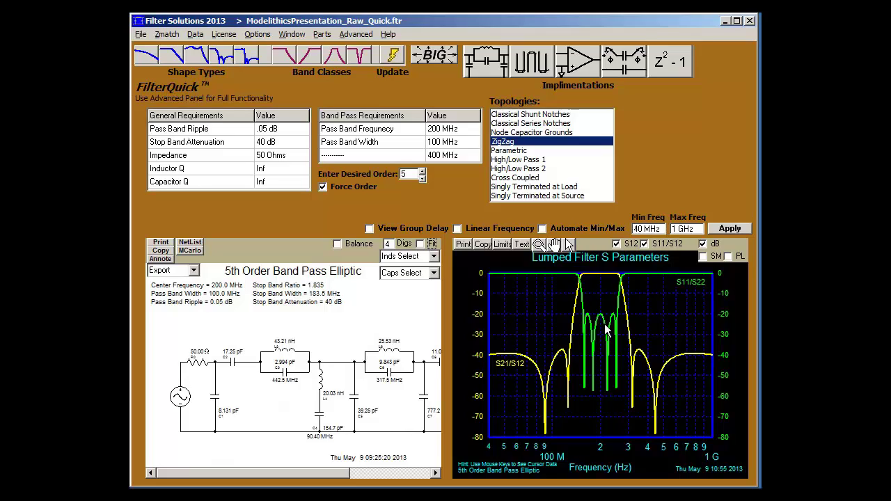
left_click(194, 270)
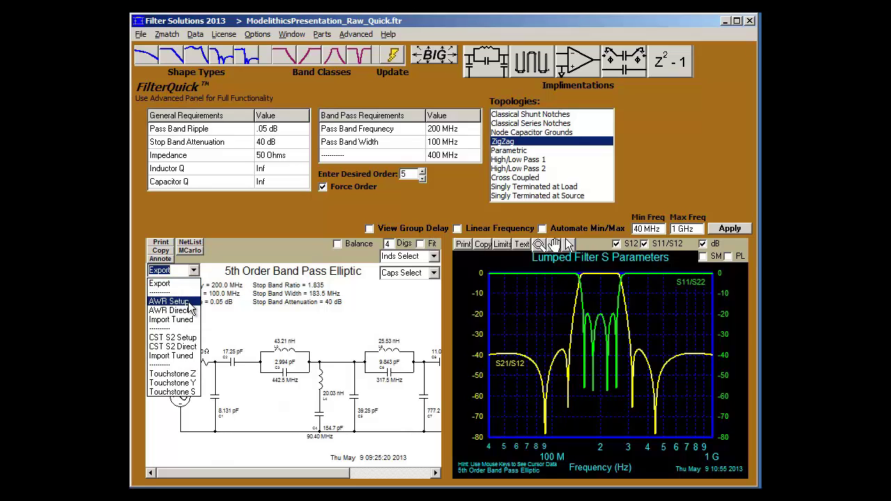
left_click(167, 298)
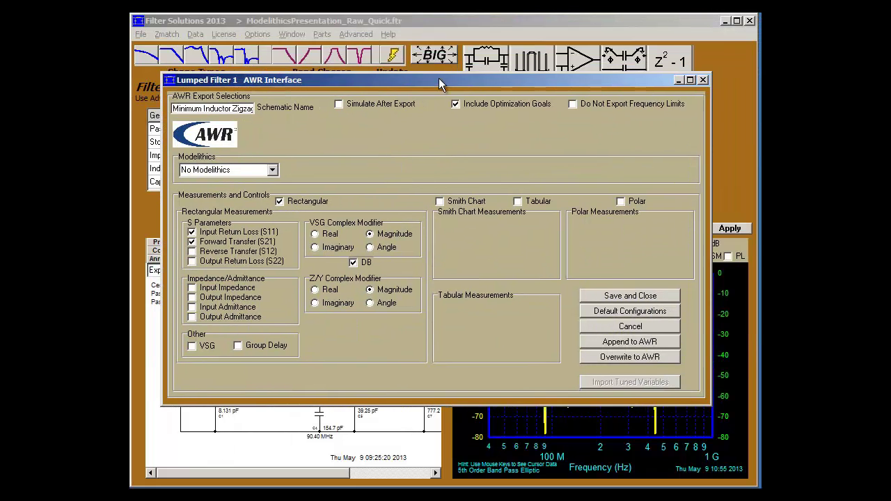
left_click(272, 171)
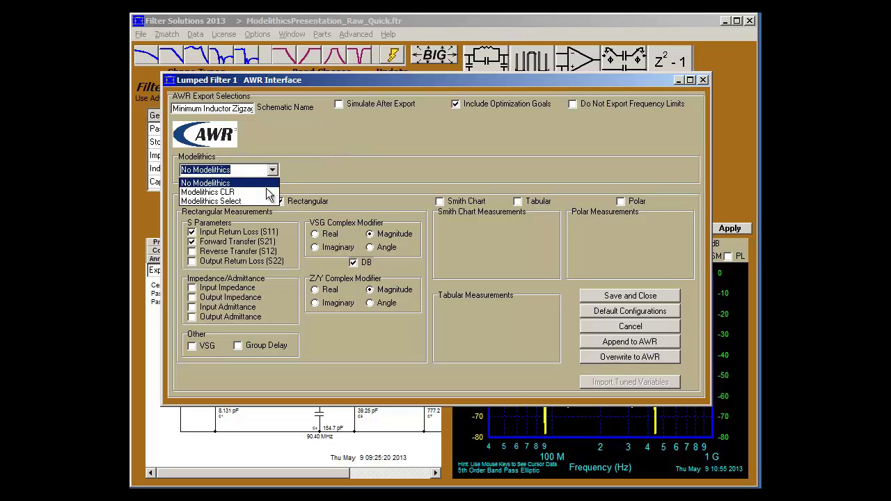
left_click(266, 192)
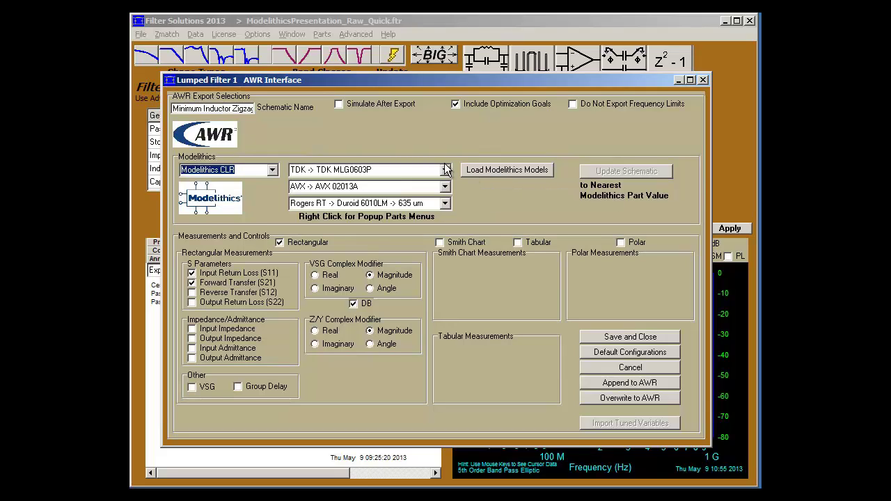
- Browse the inductor, capacitor and substrate lists (TDK, AVX, Rogers Duroid), leaving them unchanged
right_click(388, 169)
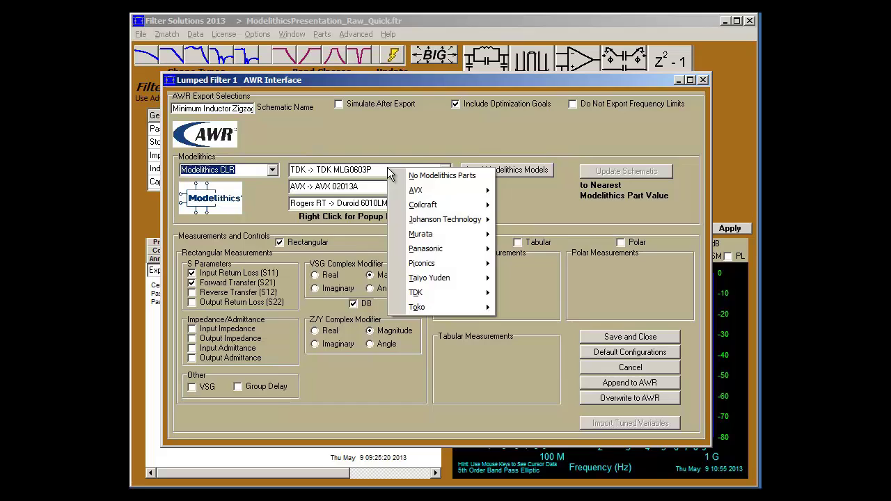
mouse_move(446, 204)
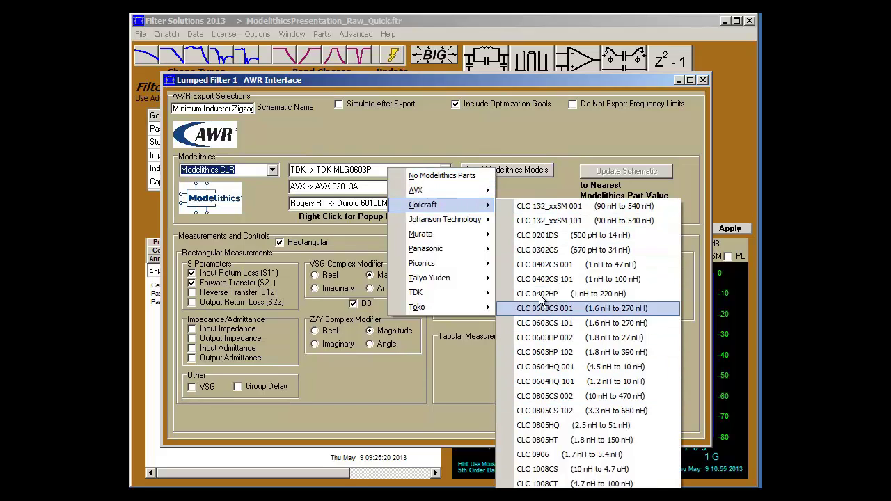
mouse_move(451, 233)
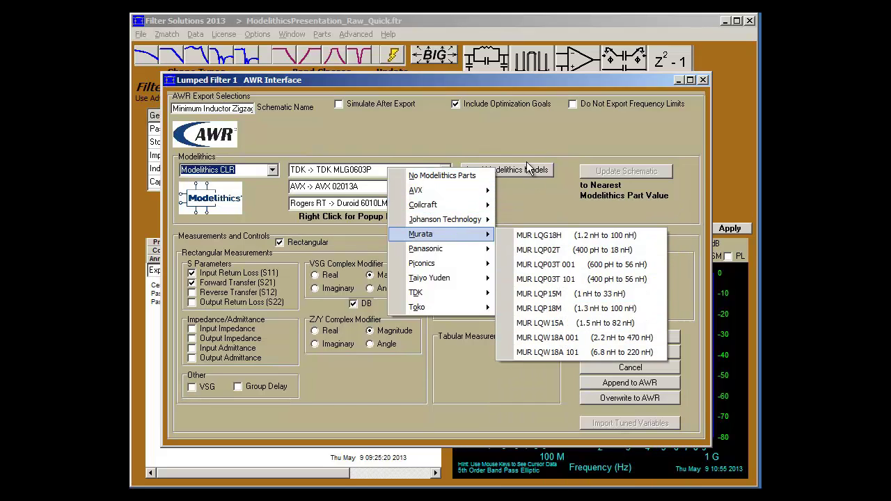
left_click(524, 136)
right_click(404, 186)
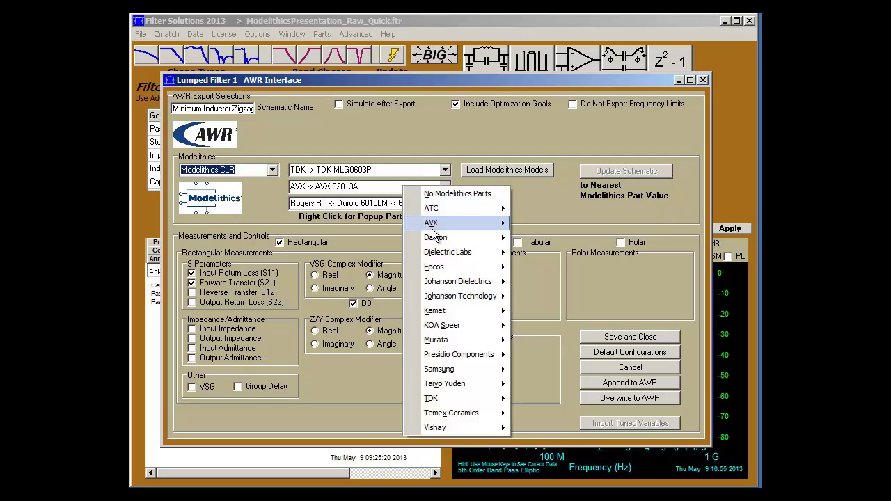
mouse_move(488, 237)
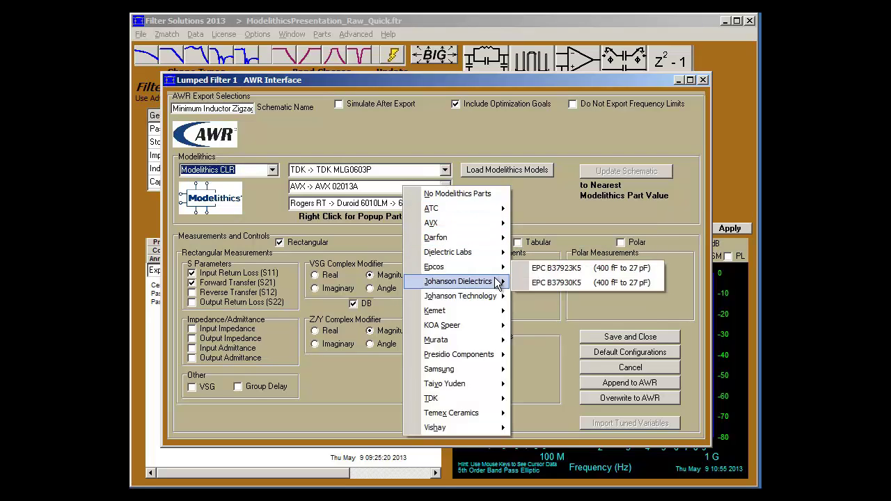
left_click(471, 145)
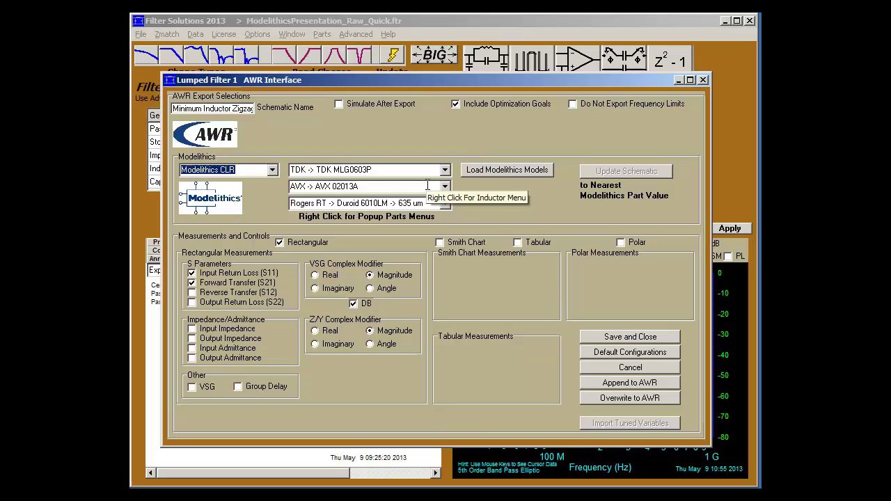
right_click(410, 204)
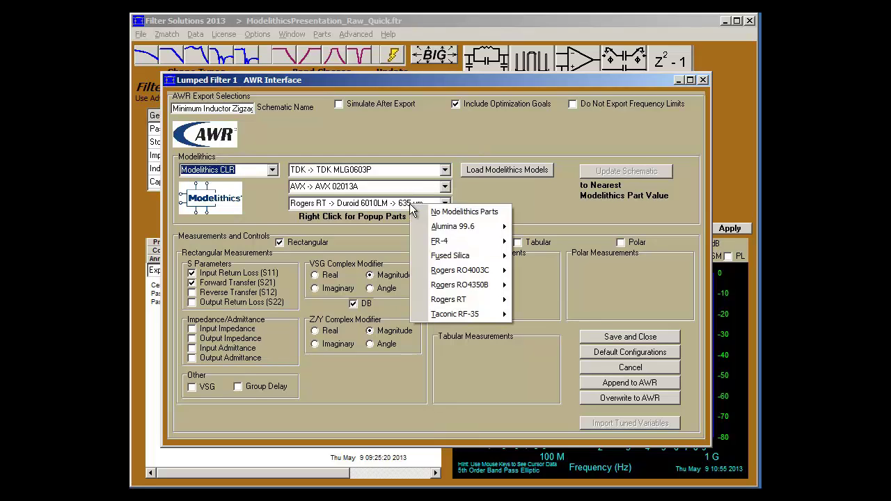
mouse_move(461, 277)
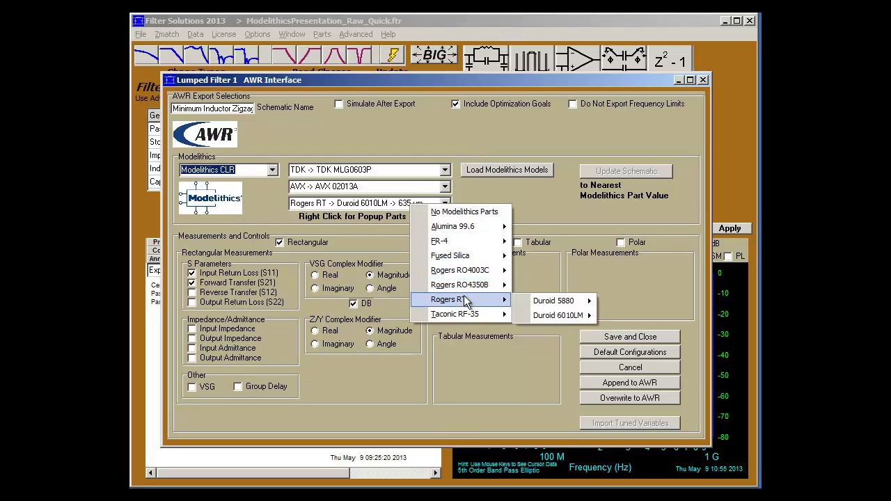
left_click(439, 130)
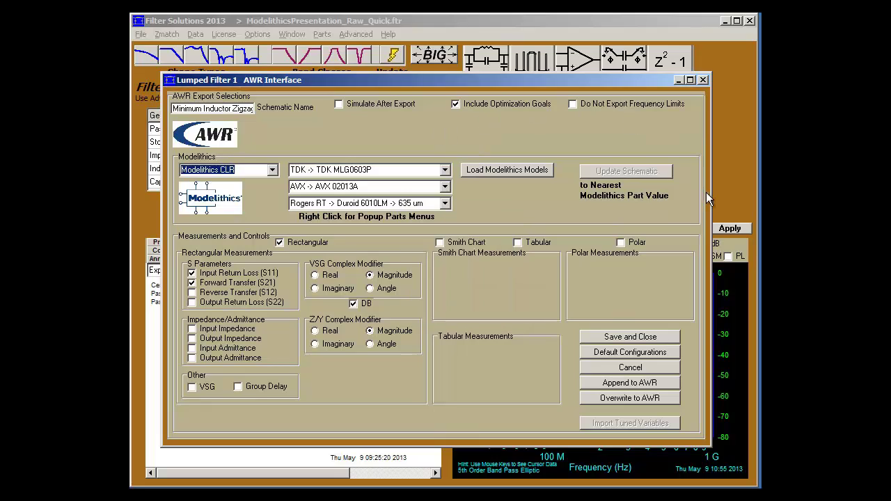
- Export the filter into Microwave Office, replacing existing content, and zoom into the zigzag schematic
left_click(611, 399)
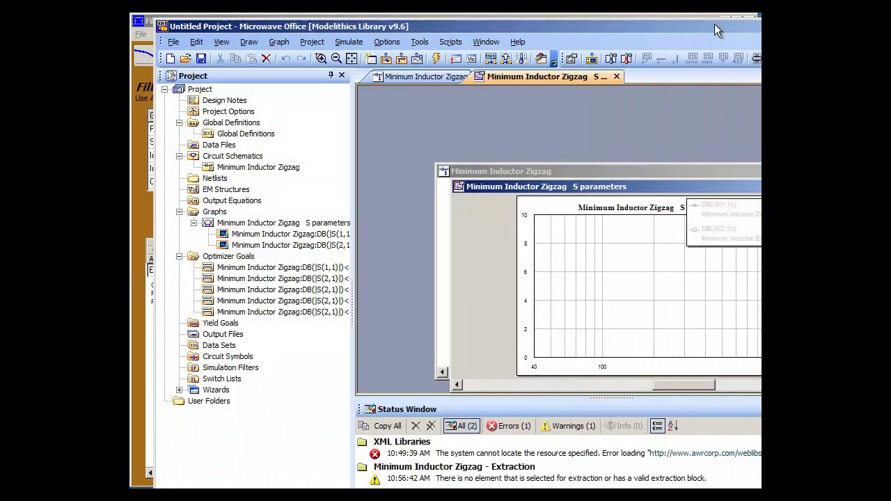
left_click_drag(714, 23, 575, 15)
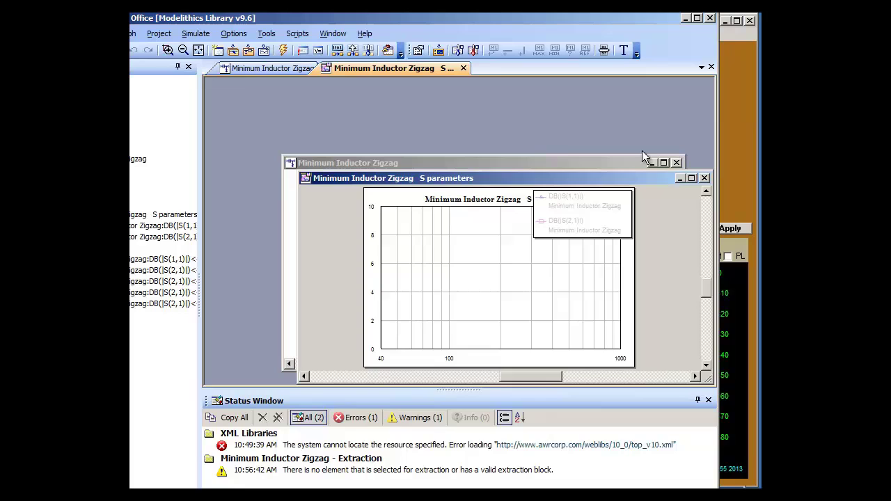
left_click(533, 164)
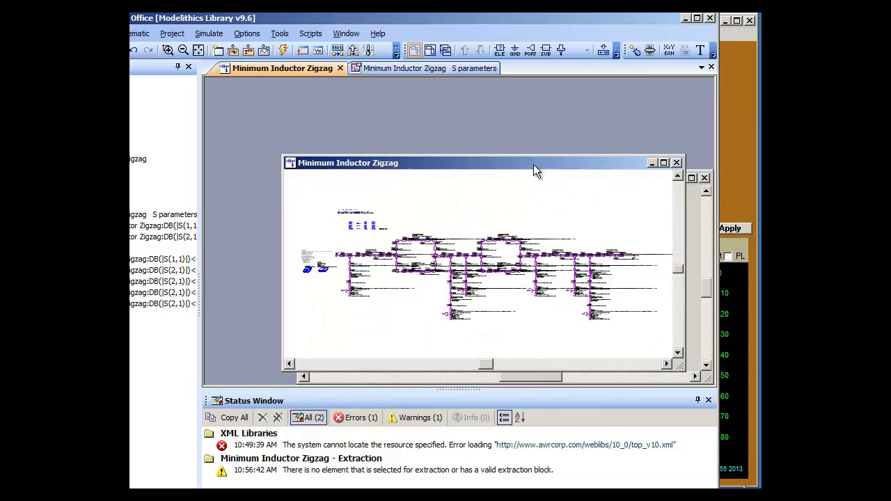
left_click(663, 163)
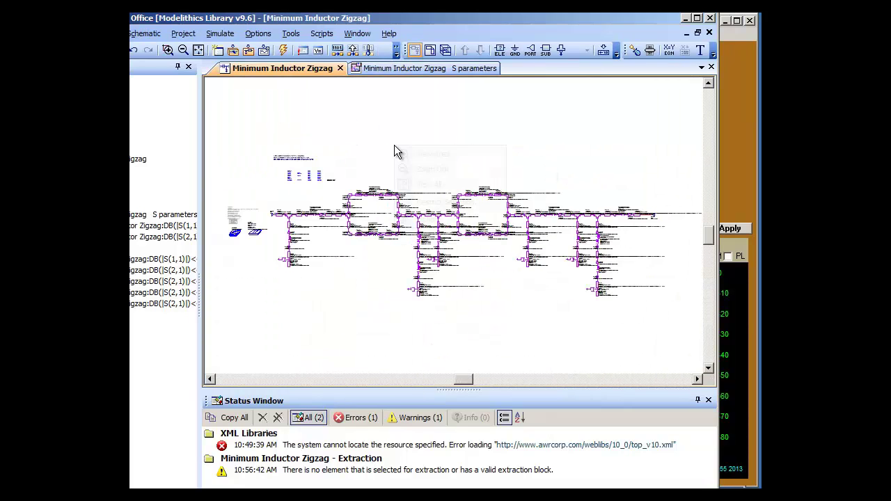
right_click(394, 145)
left_click(446, 151)
left_click_drag(292, 172, 409, 245)
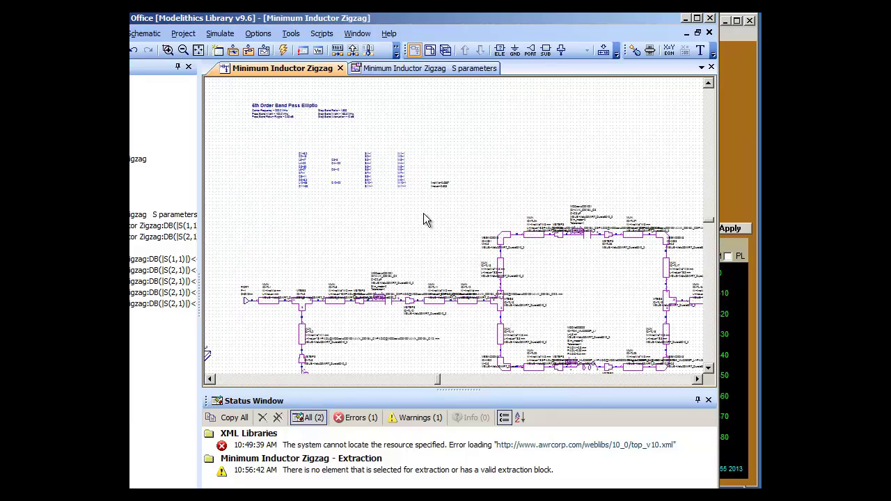
- Inspect the top-branch capacitor and TDK MLG0603P inductor properties without changing them
double_click(589, 237)
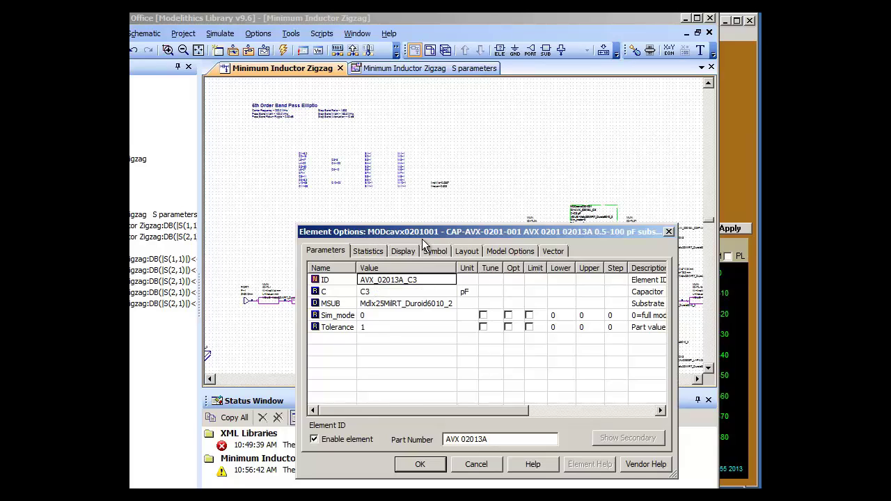
left_click(489, 465)
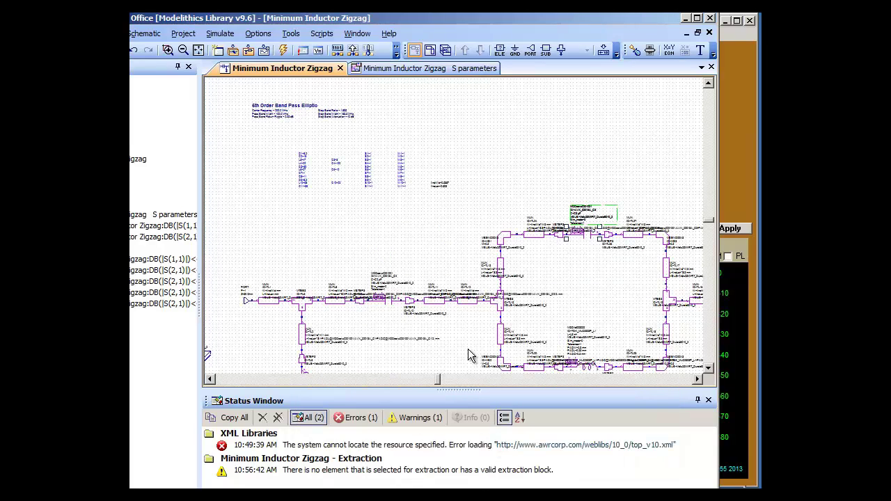
double_click(587, 371)
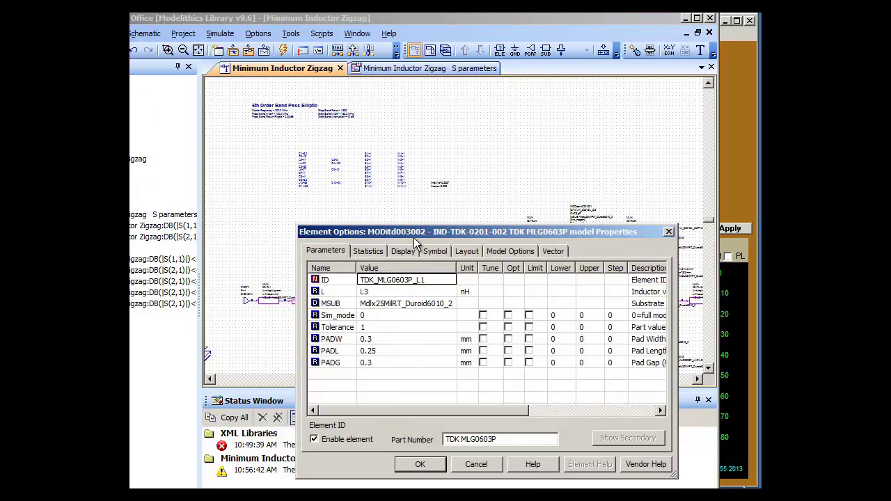
left_click(476, 464)
right_click(289, 211)
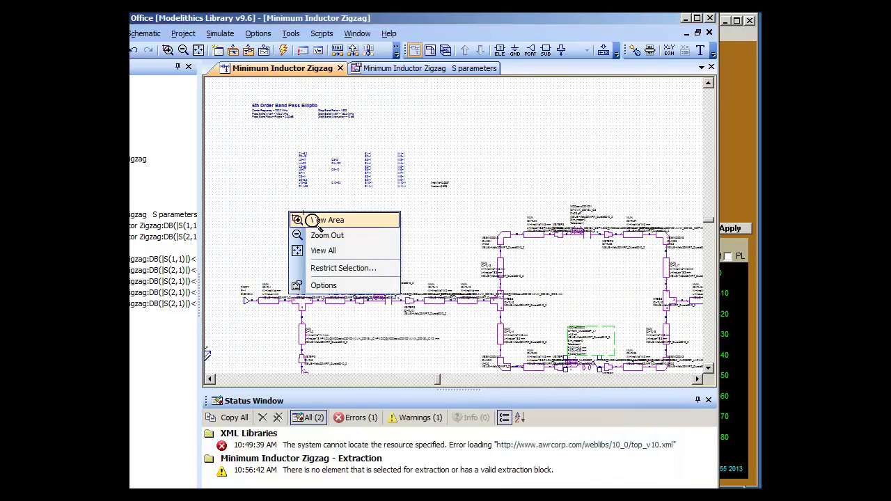
- Zoom in on the component value list, then return to the whole schematic
left_click(299, 220)
left_click_drag(284, 144, 382, 196)
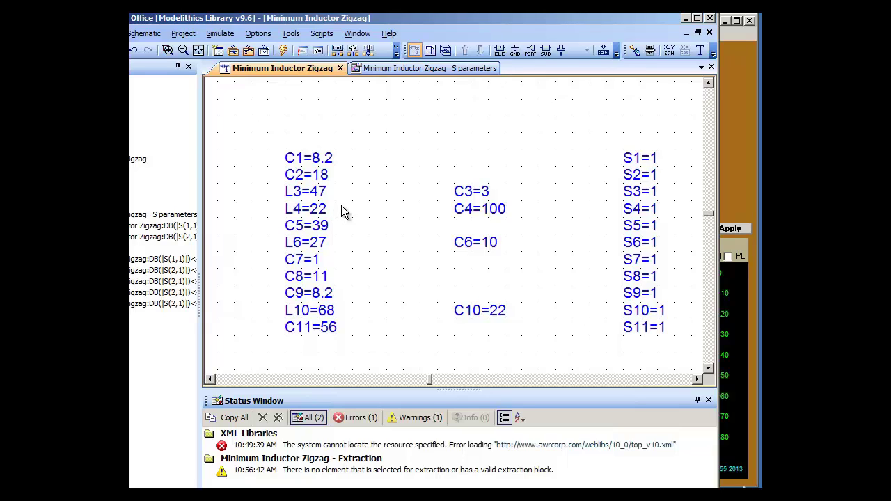
right_click(341, 207)
left_click(382, 242)
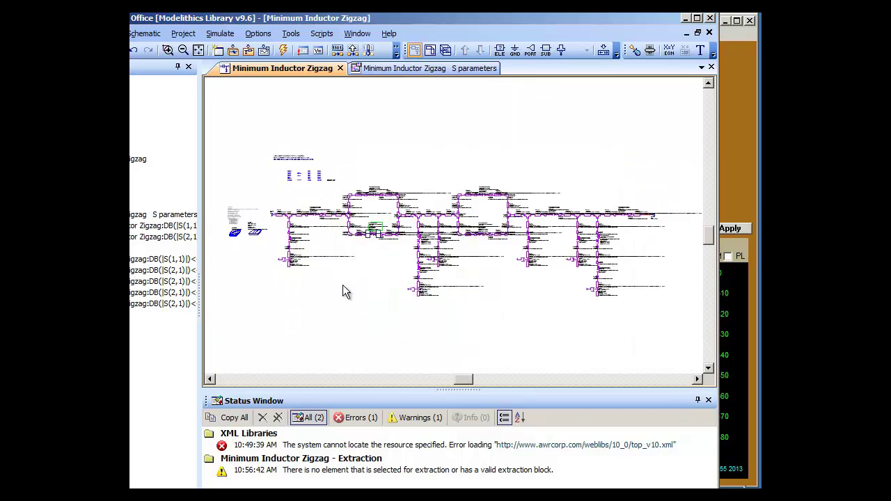
- Review the MSUB substrate settings (Er 11.5, H 0.635 mm) without changing them
right_click(258, 250)
left_click(278, 255)
left_click_drag(233, 212, 293, 251)
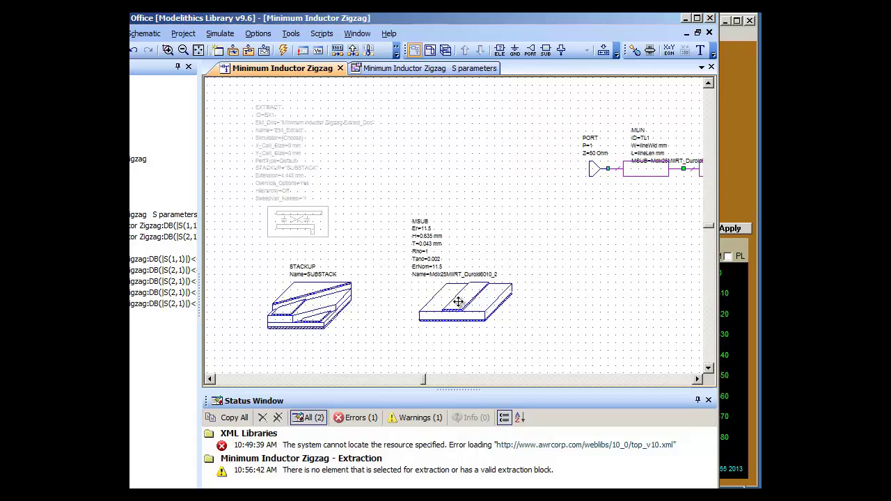
double_click(458, 301)
left_click_drag(451, 272, 445, 160)
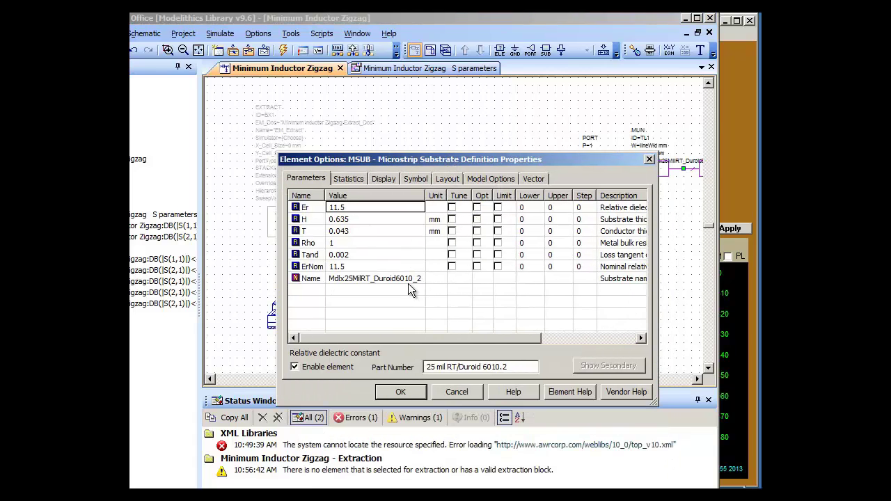
left_click(458, 392)
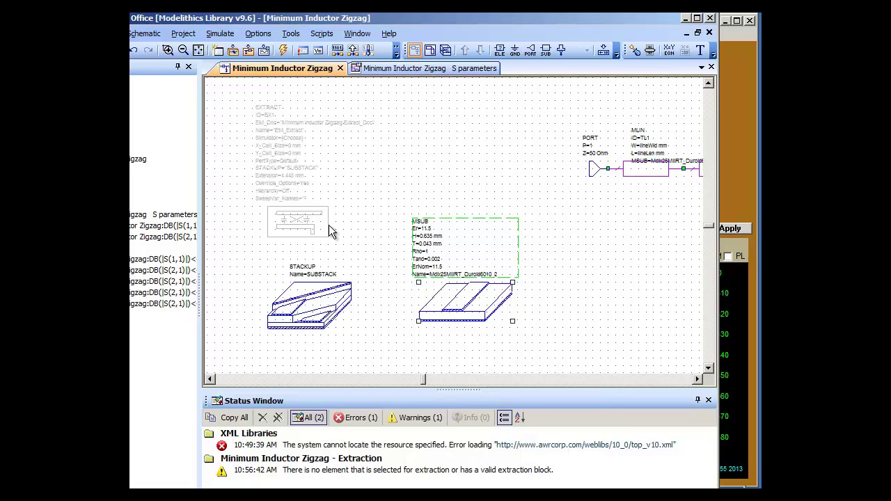
left_click(408, 163)
right_click(407, 162)
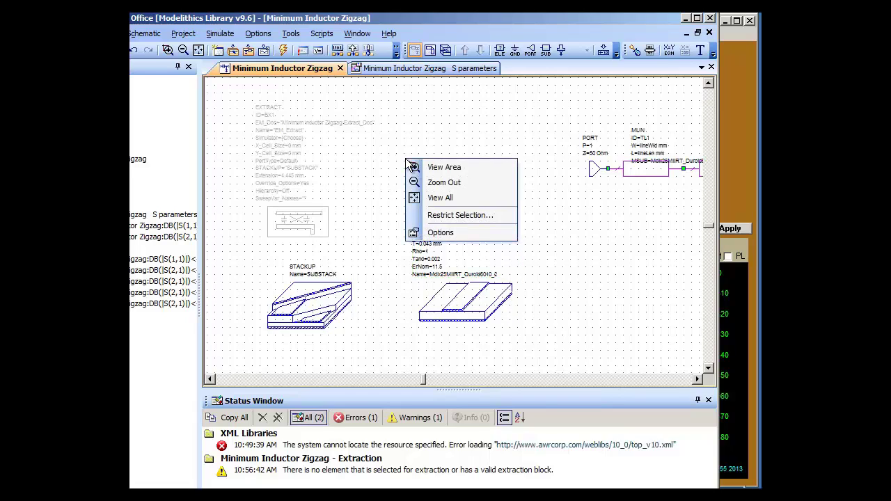
- Simulate the filter so the graph plots DB(|S(1,1)|) and DB(|S(2,1)|) from 40 to 1000 MHz
left_click(442, 199)
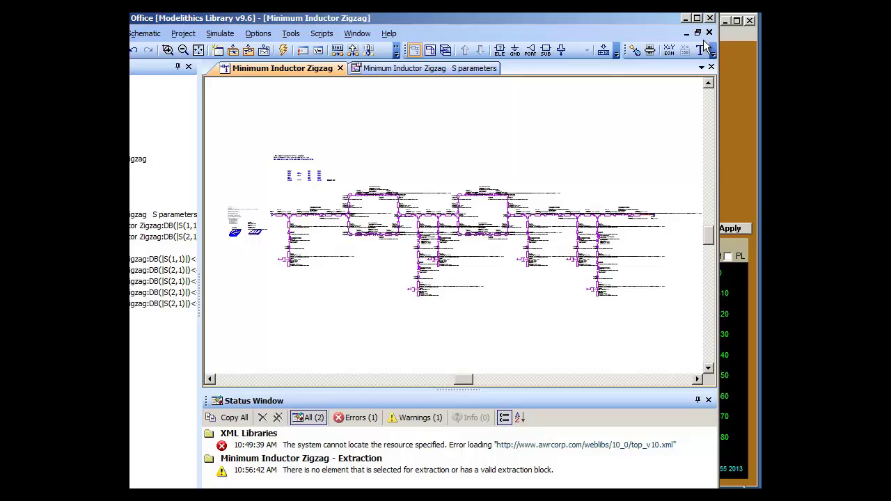
left_click(697, 32)
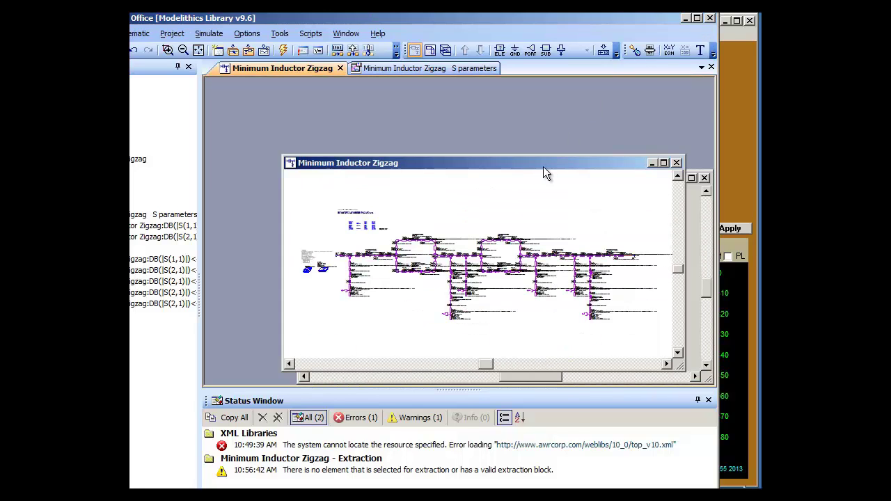
left_click_drag(543, 170, 494, 124)
left_click(649, 232)
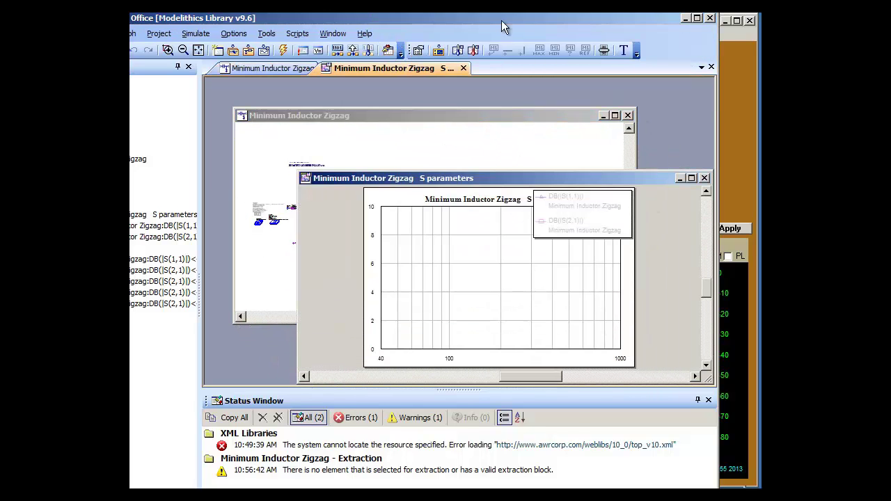
left_click(282, 50)
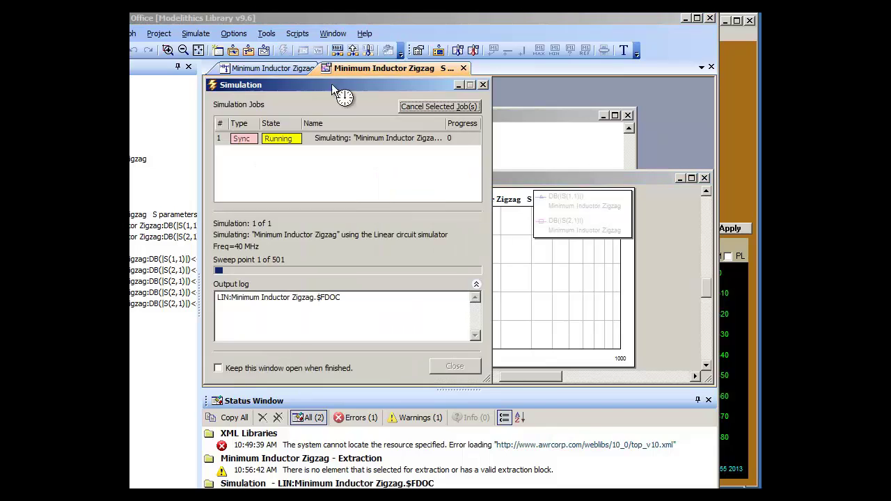
left_click_drag(565, 201, 554, 163)
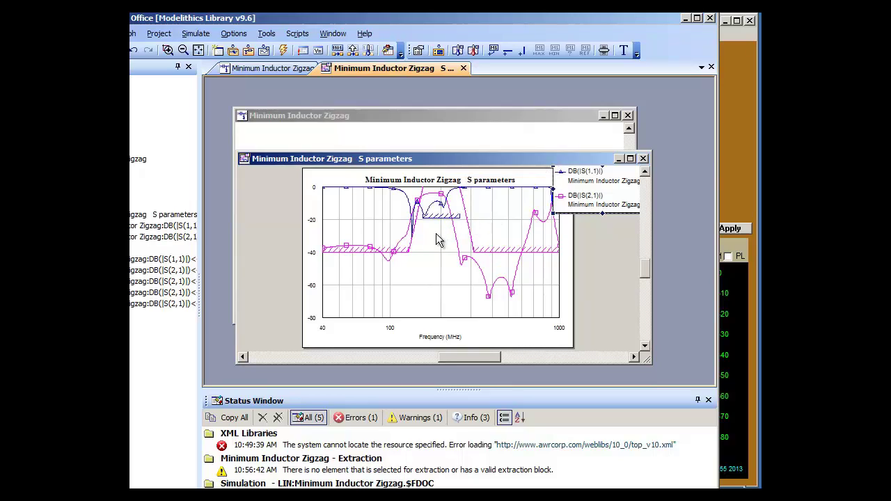
- Open the filter's layout view and zoom into its left square loop
left_click(413, 139)
right_click(415, 140)
left_click(424, 148)
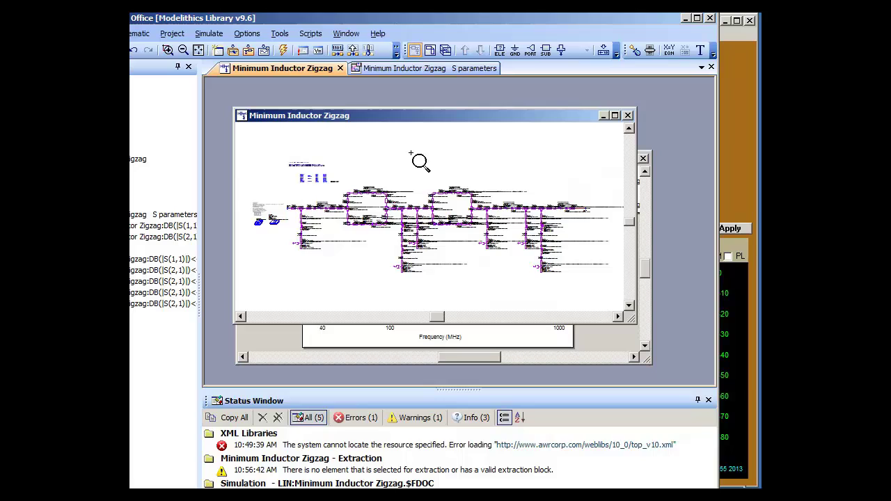
left_click_drag(418, 174, 473, 240)
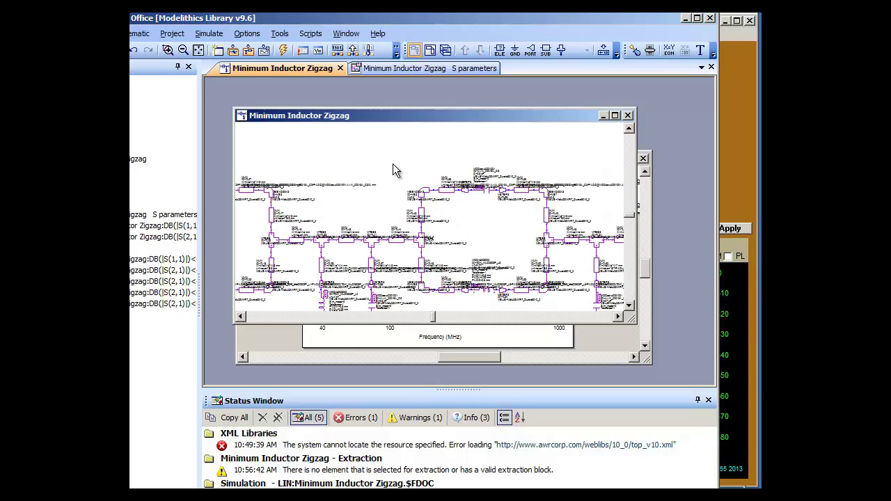
left_click(429, 51)
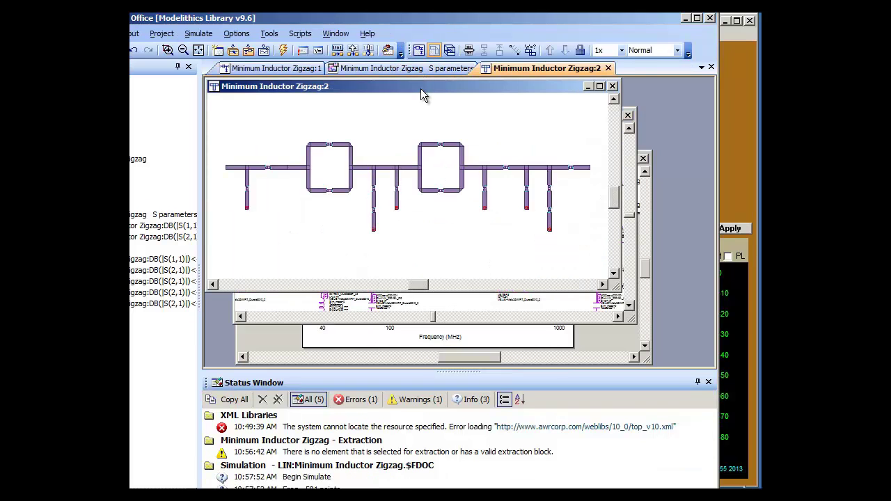
left_click_drag(421, 88, 450, 88)
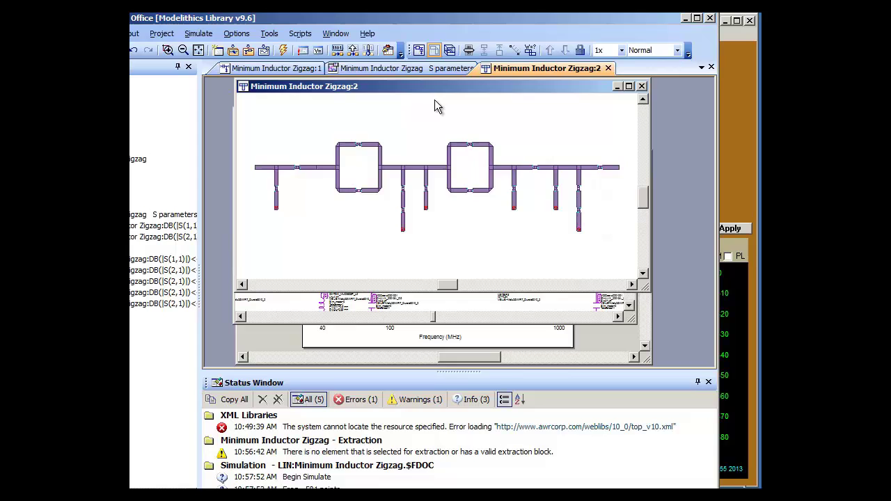
right_click(382, 124)
left_click(407, 130)
left_click_drag(355, 143, 429, 221)
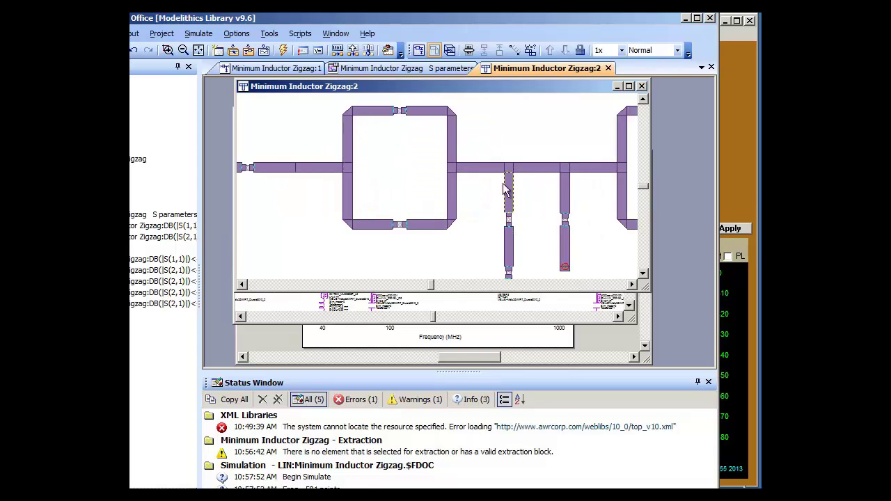
left_click(563, 342)
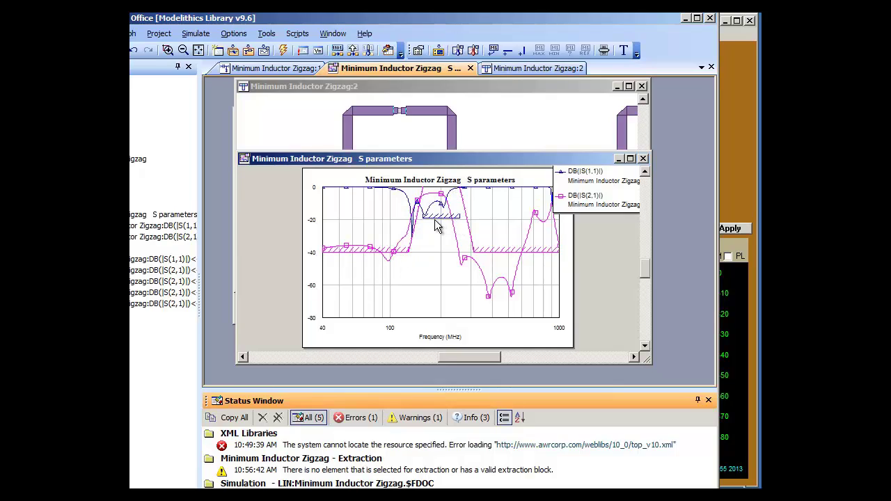
- Run the optimizer from Simulate > Optimize to tune the zigzag filter
left_click(196, 34)
left_click(199, 62)
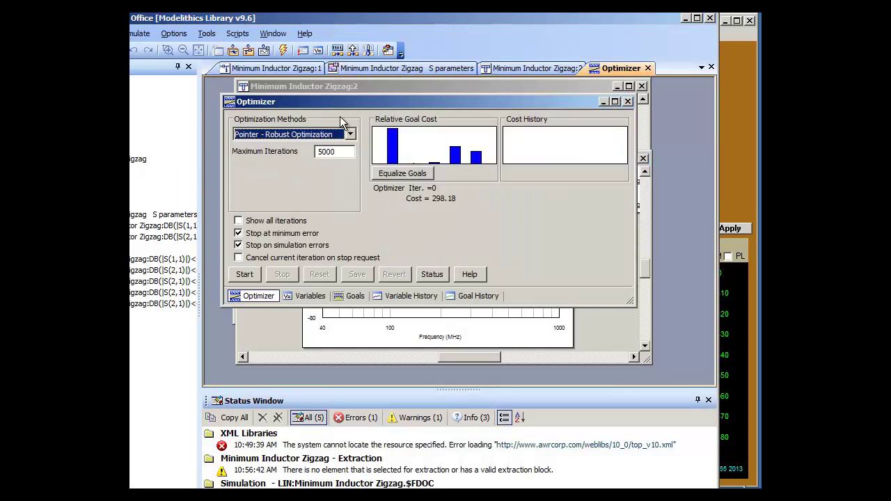
left_click(244, 277)
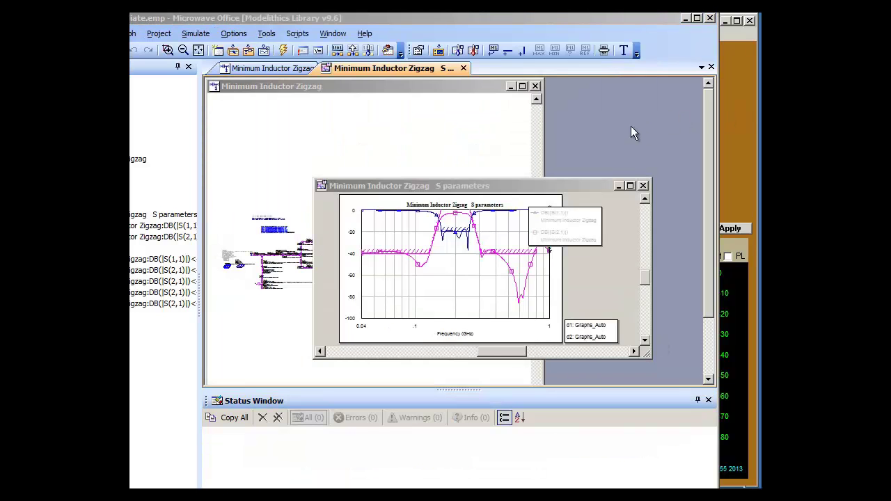
- Review the optimized response in the maximized S parameters graph, then restore it
left_click(630, 184)
left_click(630, 185)
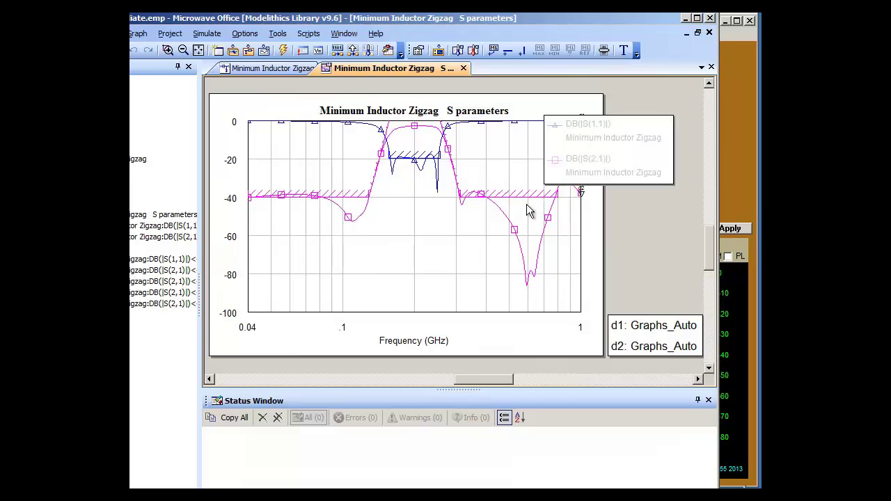
left_click(697, 33)
left_click_drag(542, 184, 551, 196)
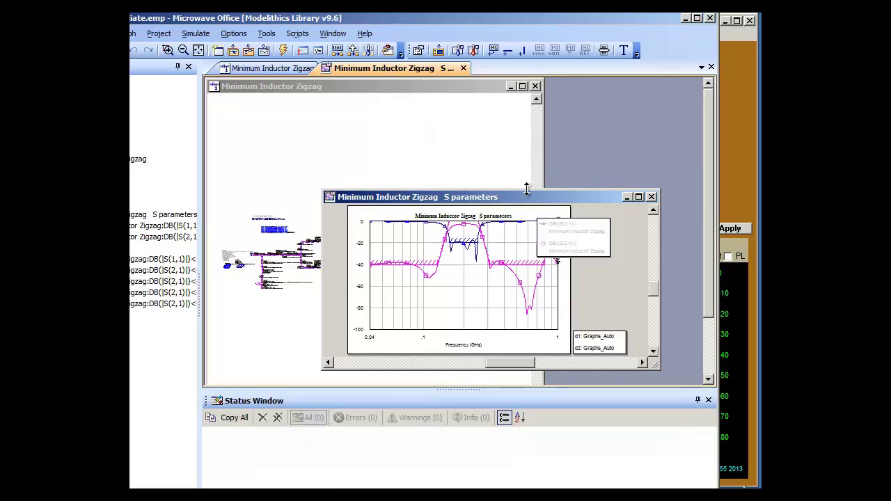
left_click(456, 171)
right_click(456, 171)
- Zoom in on the optimized value equations, then move Microwave Office aside to uncover the AWR Interface
left_click(462, 180)
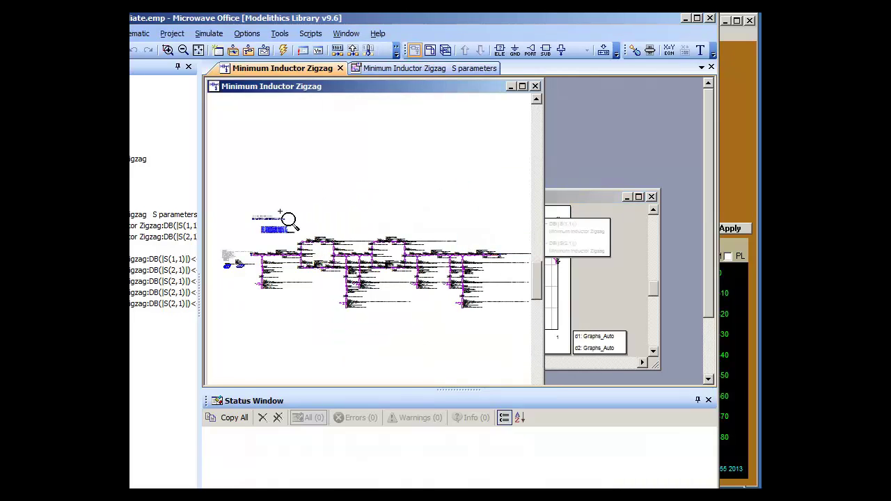
left_click_drag(249, 213, 420, 316)
right_click(307, 242)
left_click(312, 245)
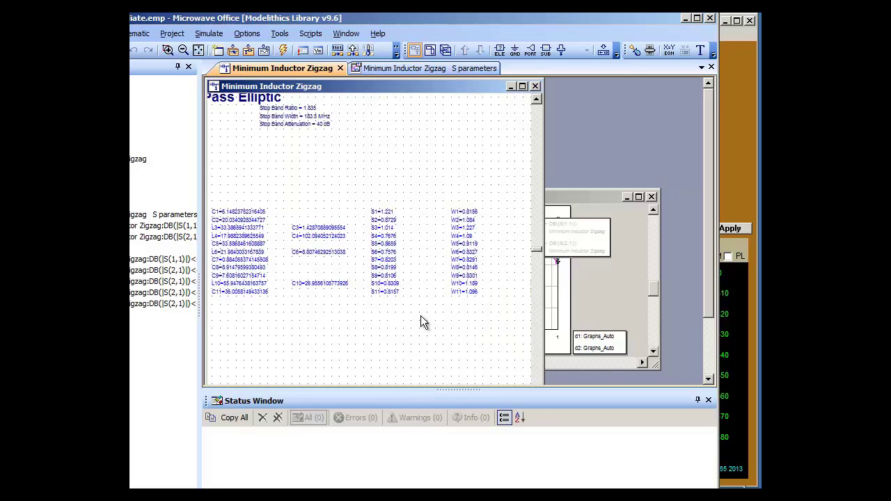
left_click(523, 85)
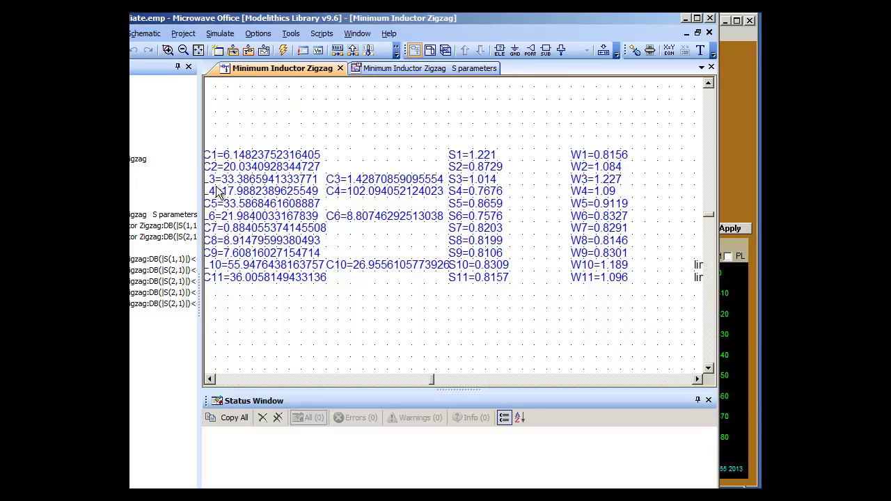
left_click(210, 378)
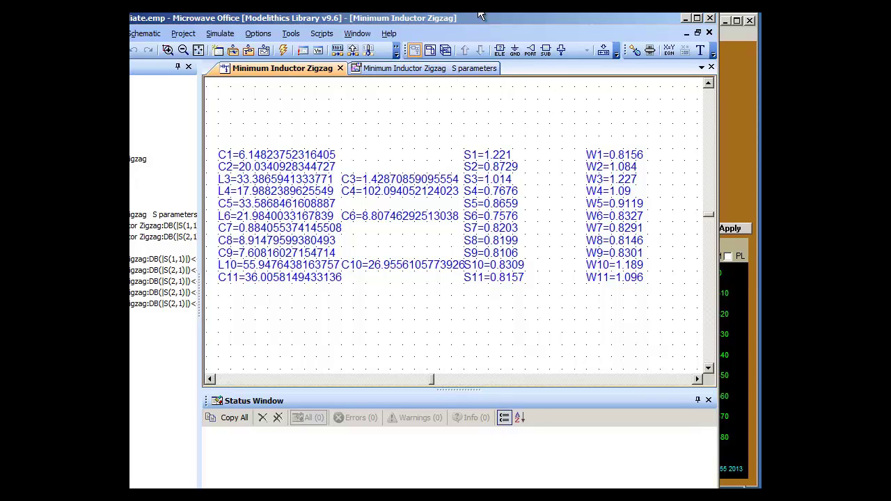
left_click_drag(476, 18, 887, 120)
left_click_drag(738, 120, 811, 133)
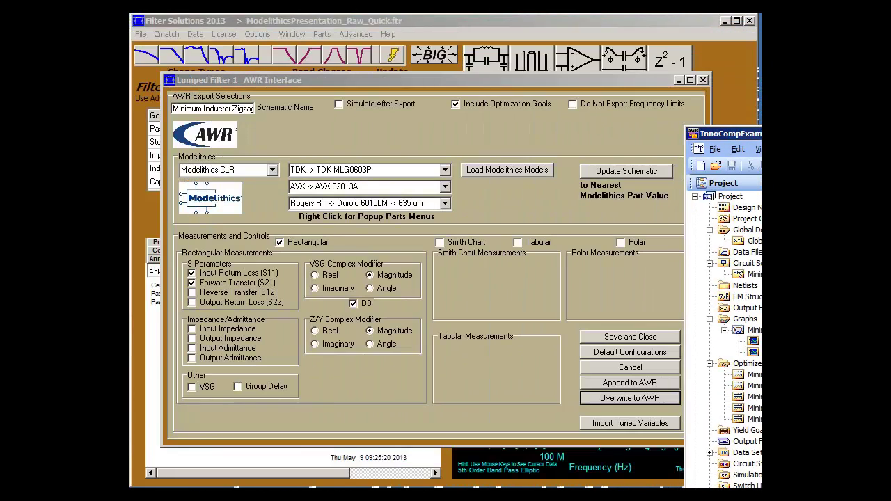
- Snap the schematic's parts to nearest Modelithics values, such as C1=6, C4=100 and L3=33
left_click(584, 133)
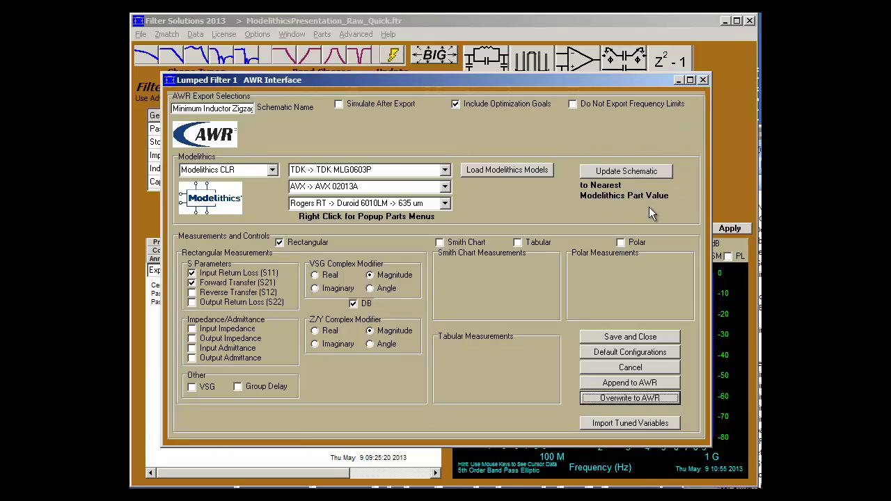
left_click(655, 172)
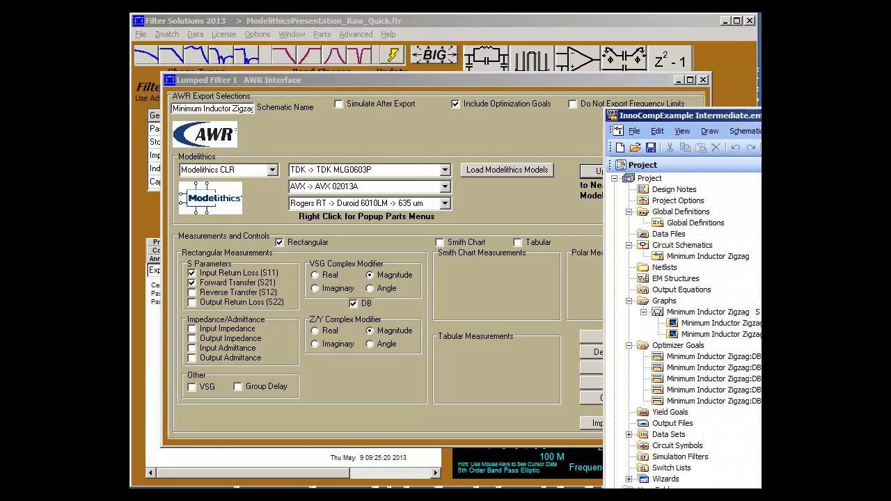
left_click_drag(890, 118, 342, 60)
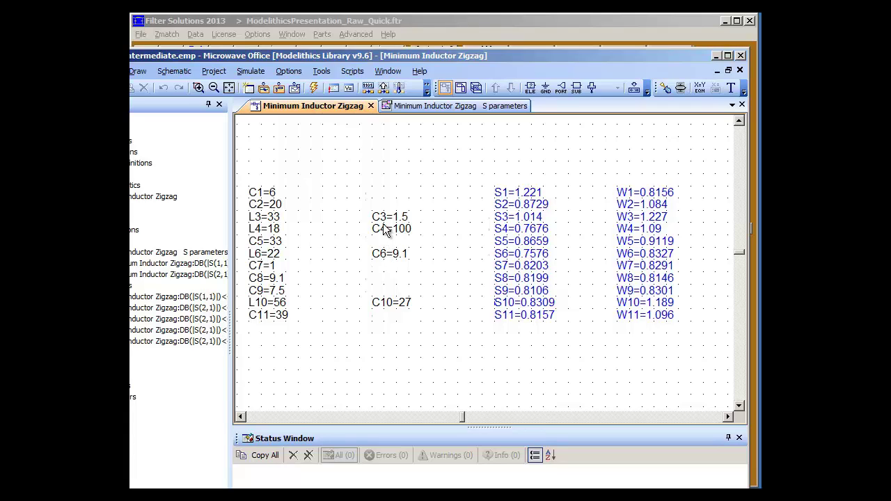
- Check the C1=6 equation's constraint bounds without changing them
right_click(270, 190)
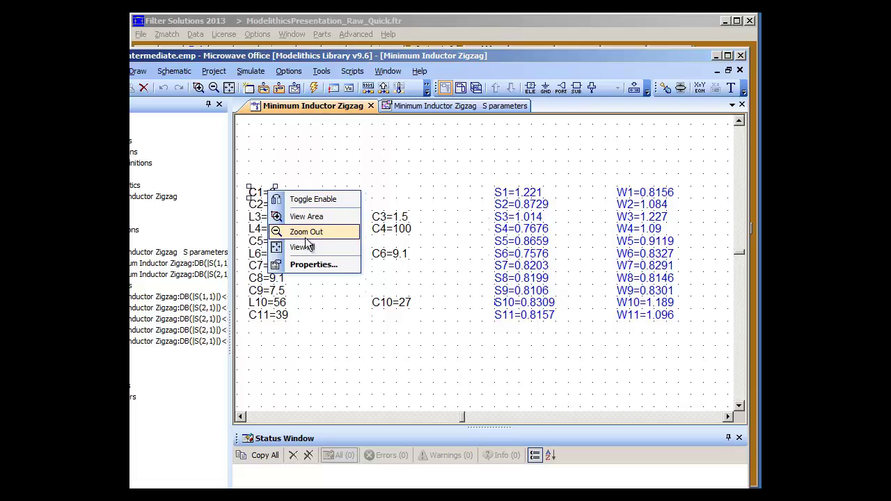
left_click(301, 264)
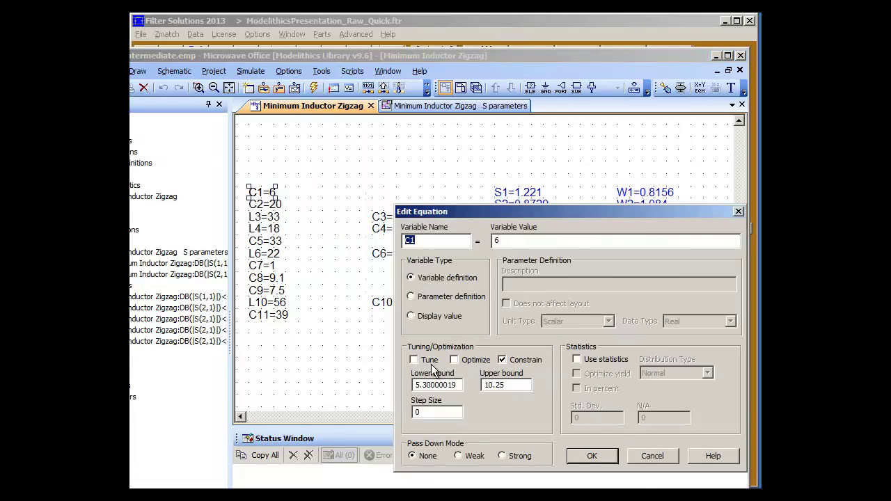
left_click(647, 457)
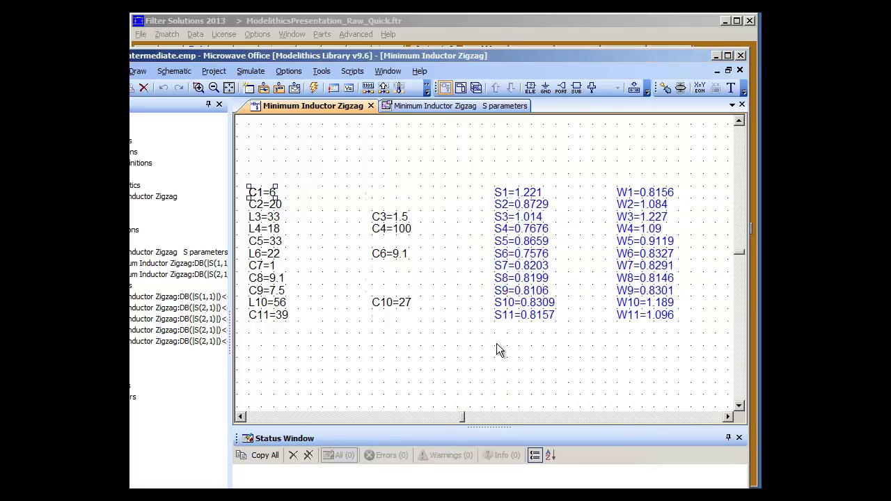
- Show the whole circuit in a restored window and bring the S parameters graph forward
right_click(446, 320)
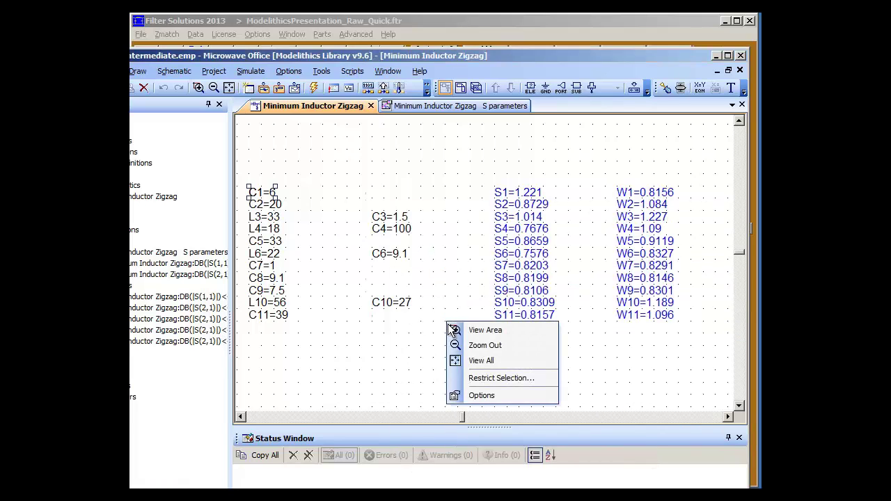
left_click(482, 360)
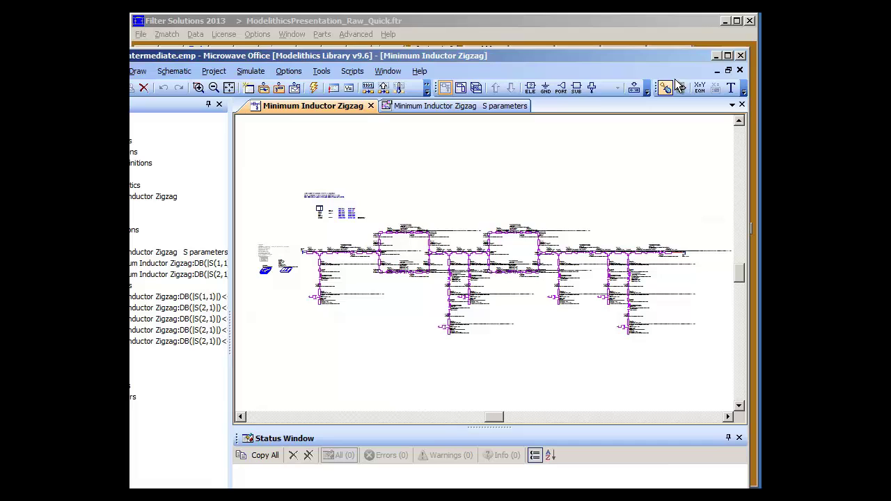
left_click(728, 71)
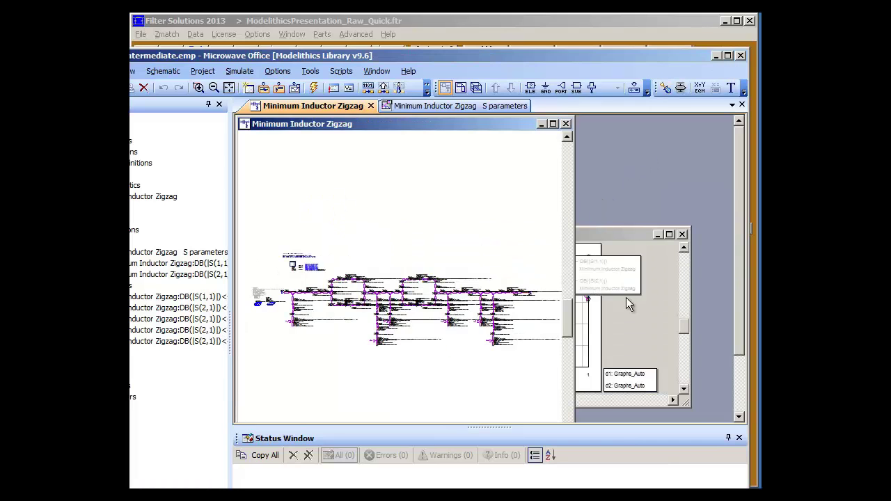
left_click(626, 297)
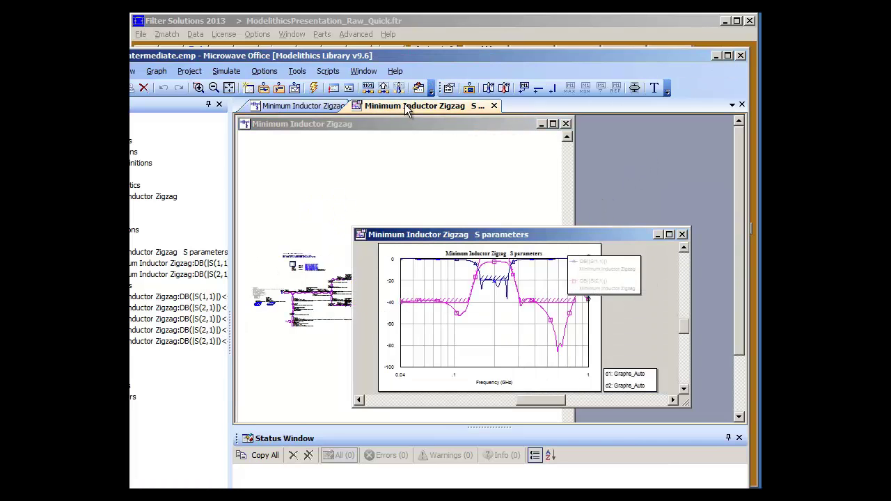
- Re-simulate the snapped filter, then run the optimizer again
left_click(314, 88)
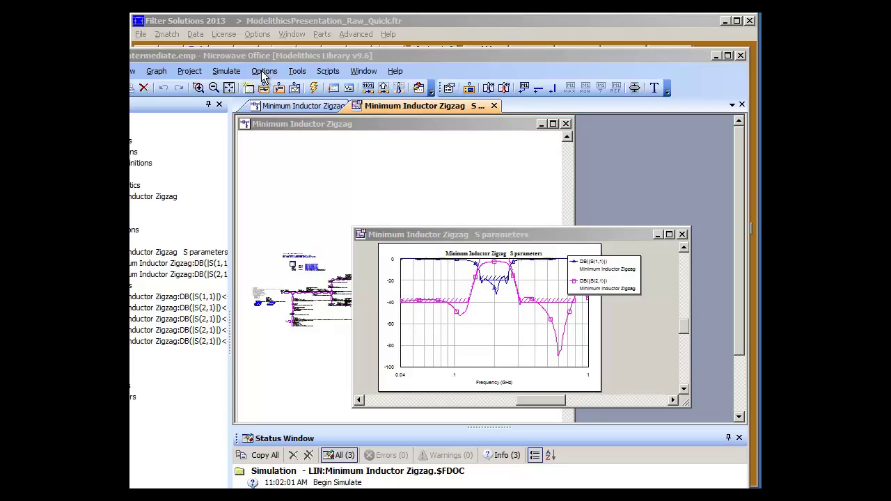
left_click(226, 71)
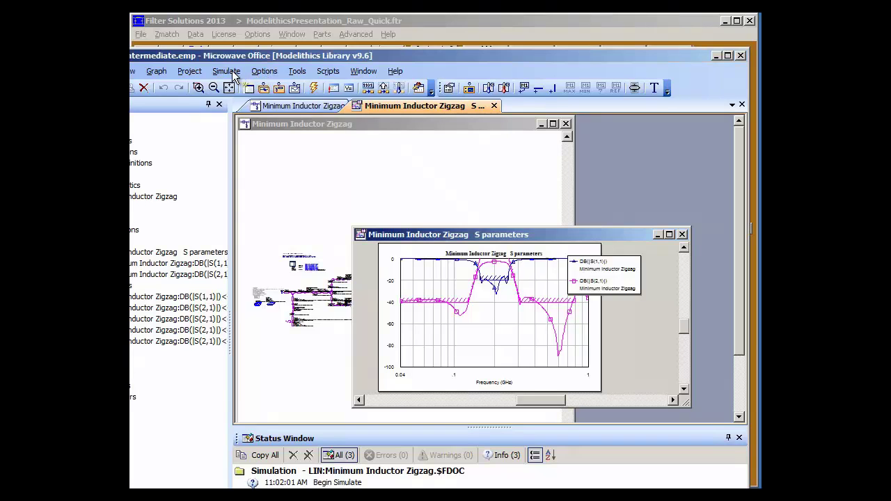
left_click(242, 104)
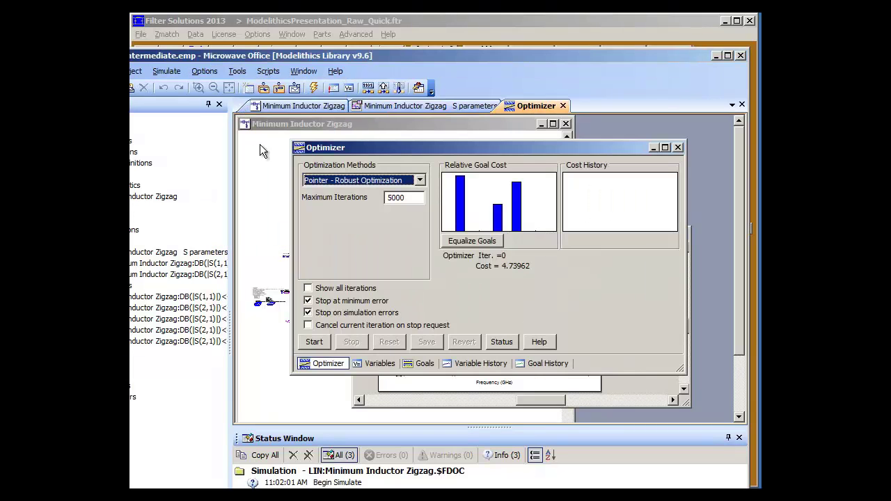
left_click(314, 342)
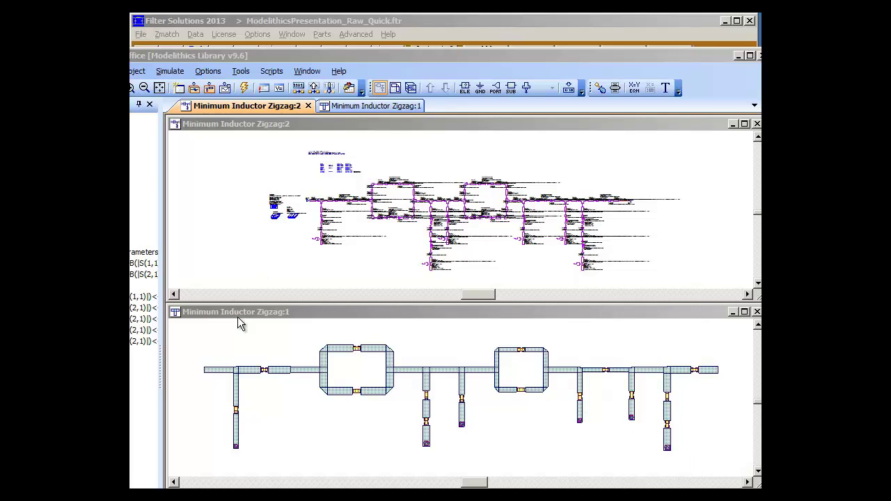
- Extract the Minimum Inductor Zigzag:2 schematic into a new EM document using AWR AXIEM - Async
left_click(231, 256)
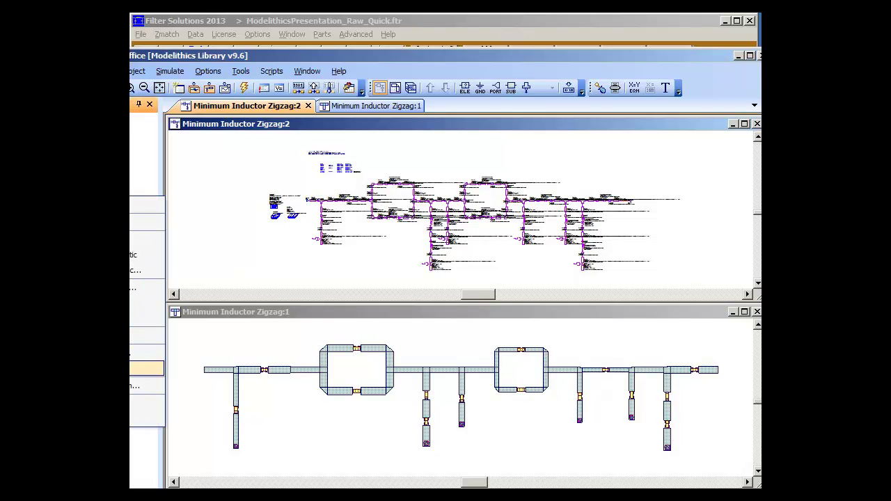
key("Return")
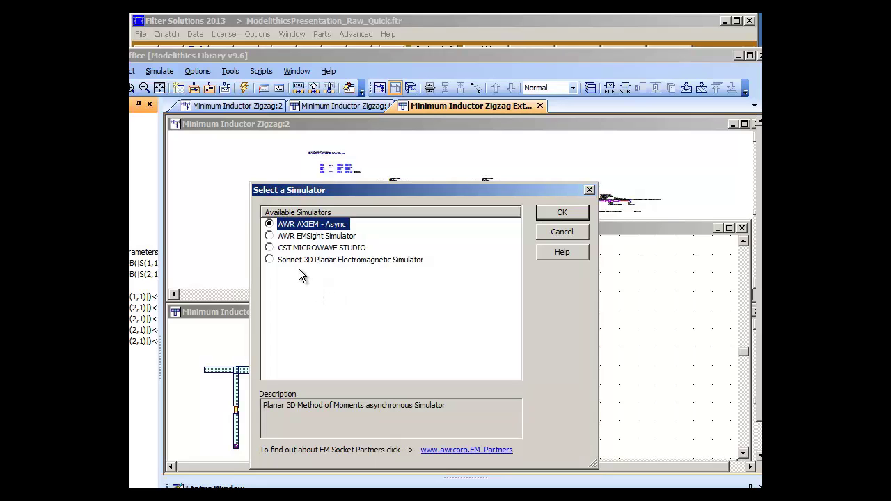
- Confirm AXIEM - Async and reposition the Extract_Doc window showing the layout with numbered ports
left_click(573, 210)
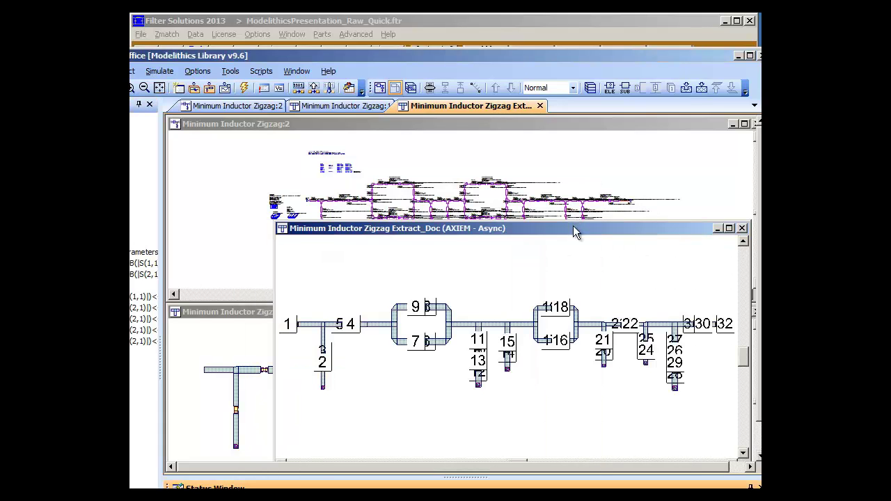
left_click_drag(574, 231, 485, 198)
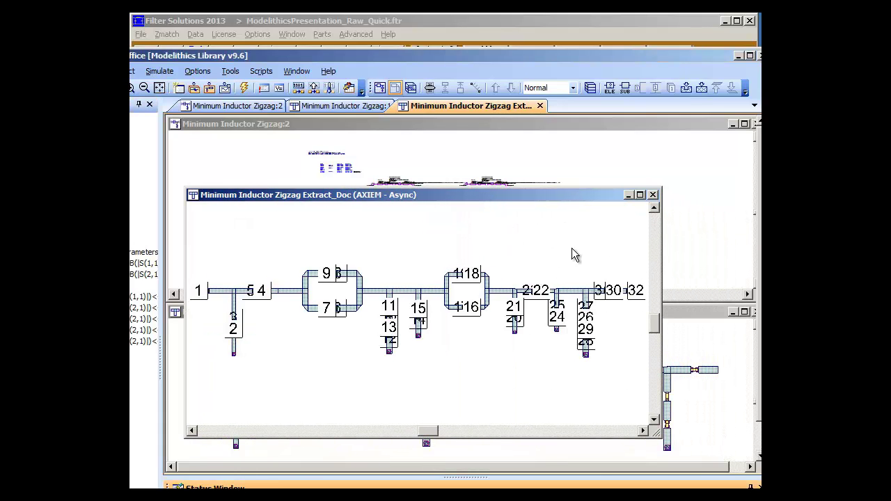